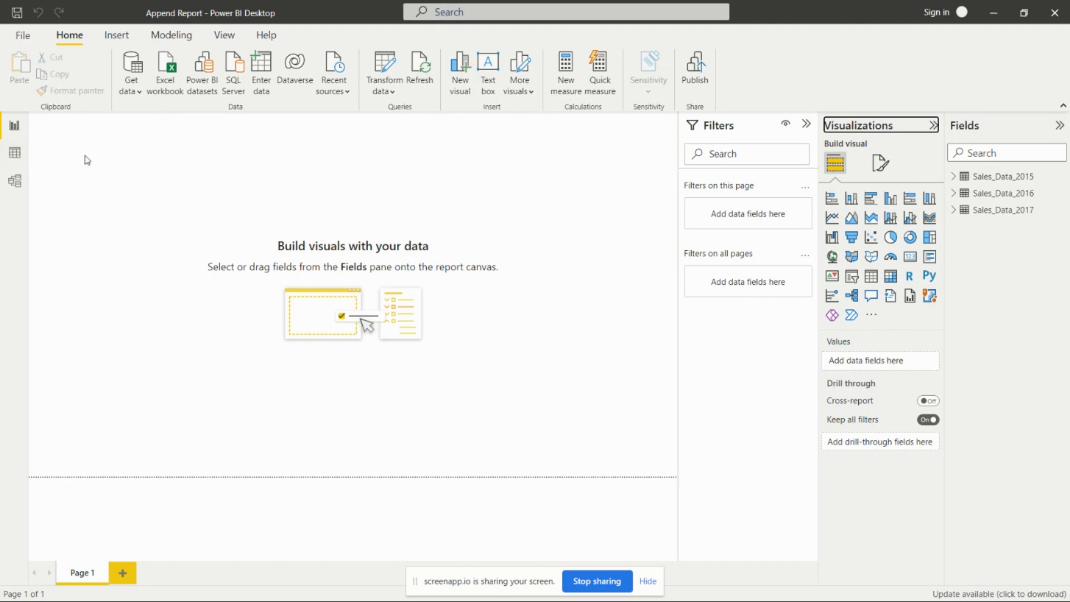
- Inspect the Sales_Data_2015, 2016 and 2017 rows in Data view, then return to the report
left_click(13, 156)
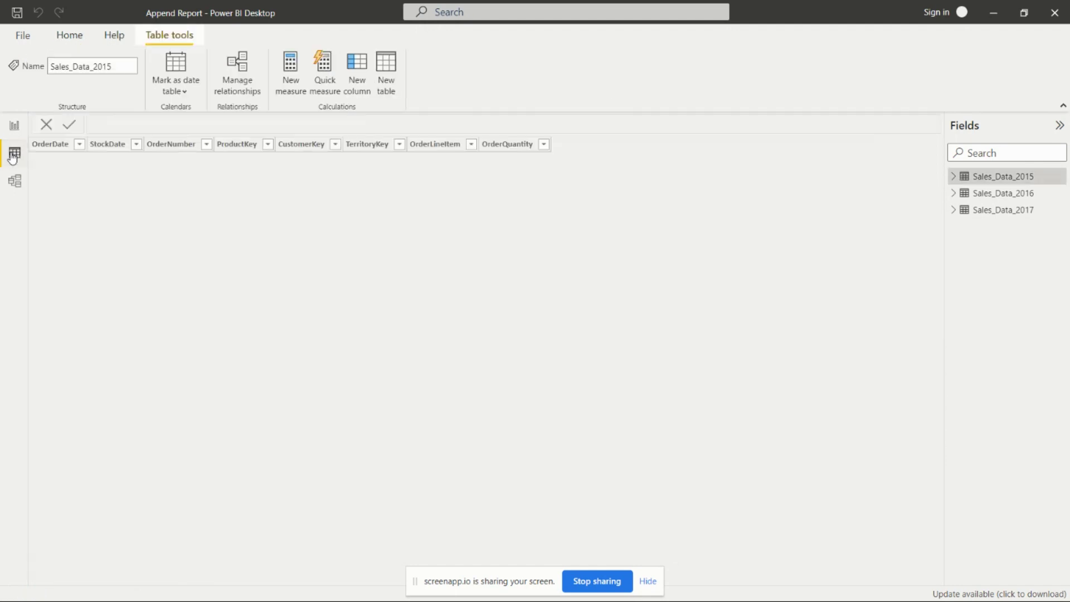
left_click(998, 178)
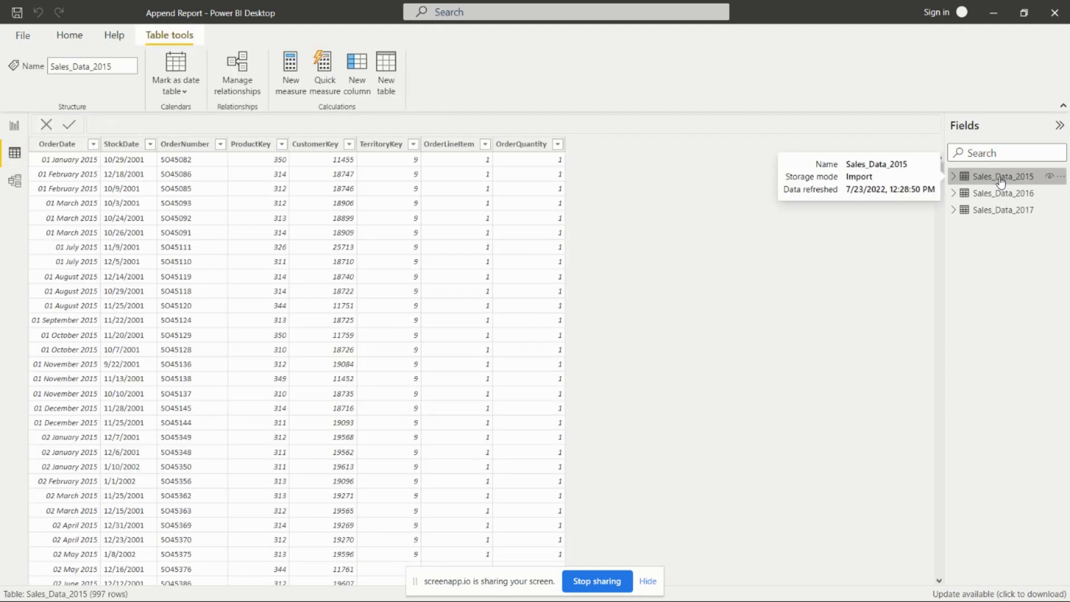
left_click(1005, 196)
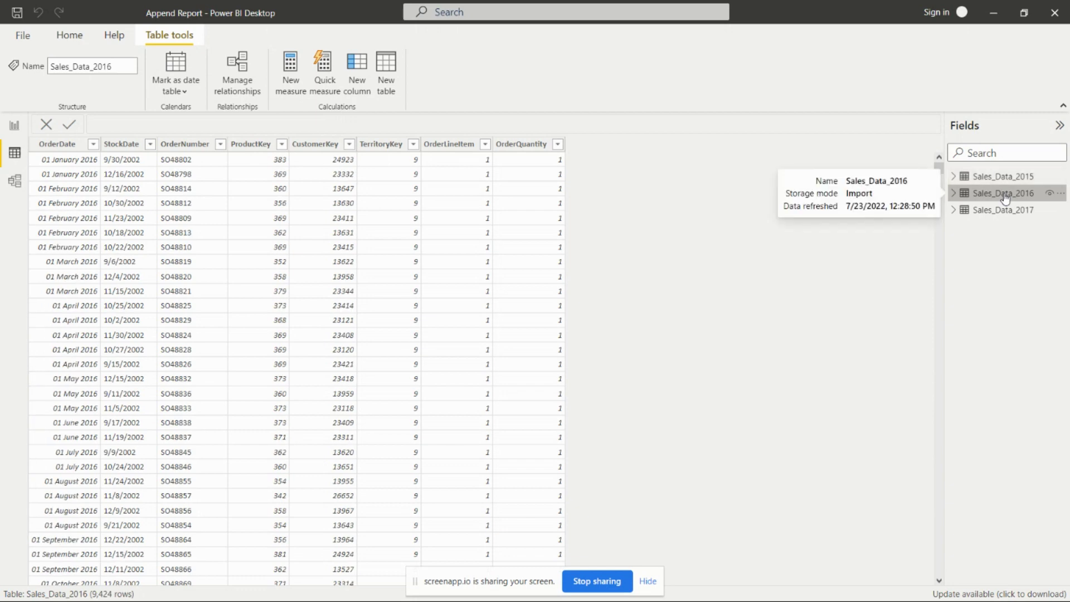
left_click(1006, 212)
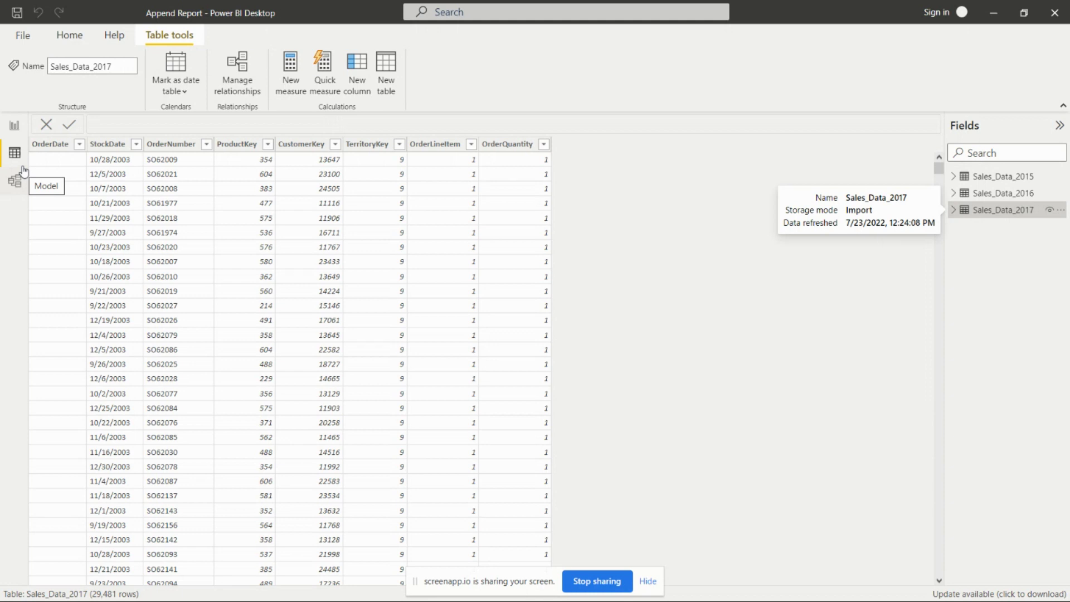
left_click(15, 126)
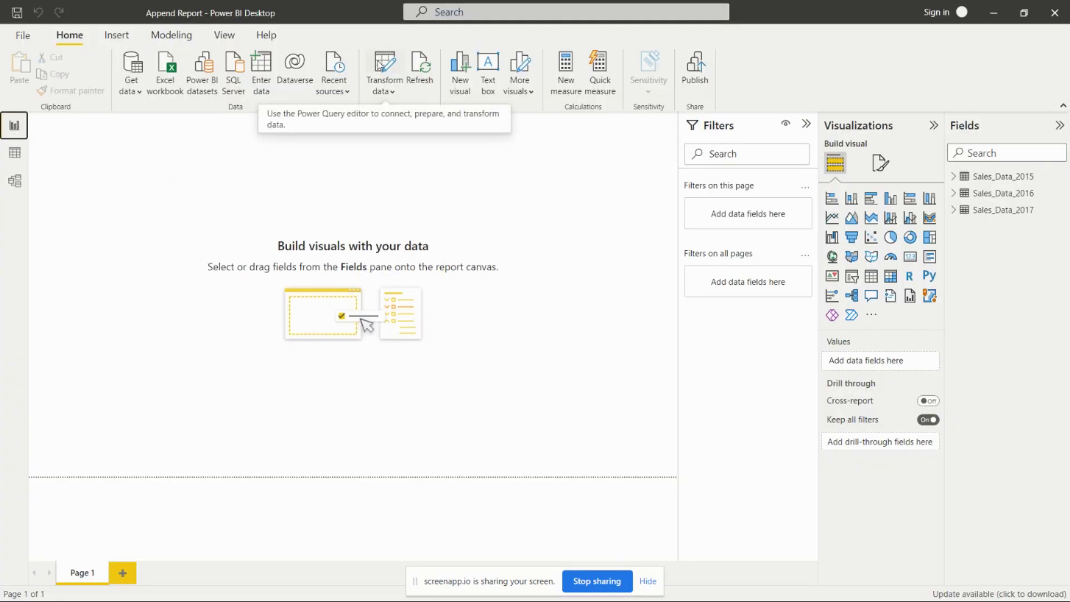
- Launch Power Query Editor via Transform data and preview the Sales_Data_2016, 2017 and 2015 queries
left_click(392, 71)
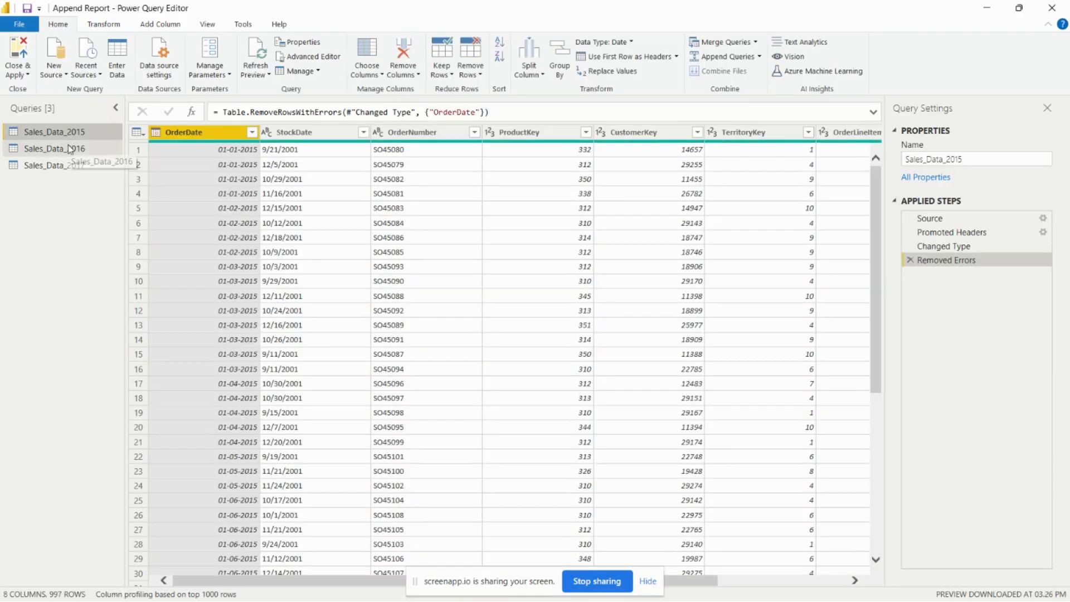
left_click(71, 148)
left_click(72, 165)
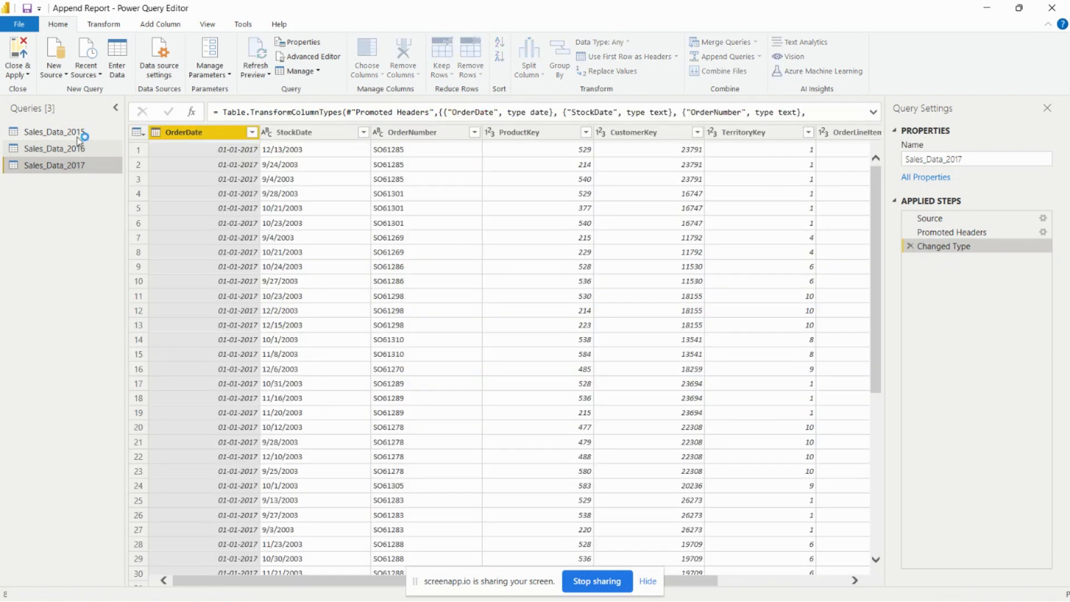
left_click(77, 135)
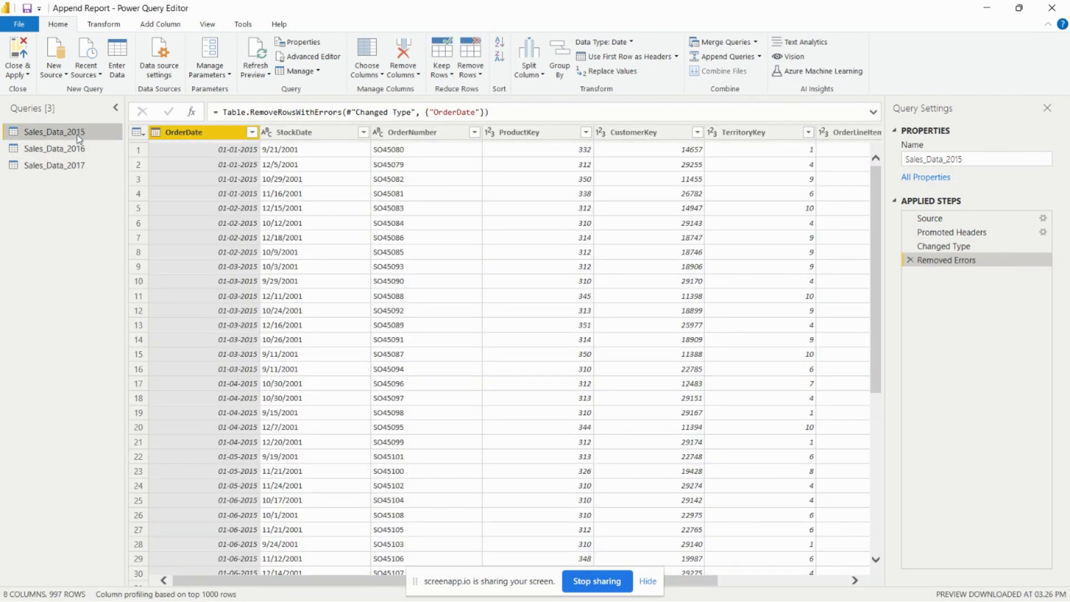
- Check the OrderDate column's data type without changing it, then preview Sales_Data_2016 and 2017
left_click(156, 133)
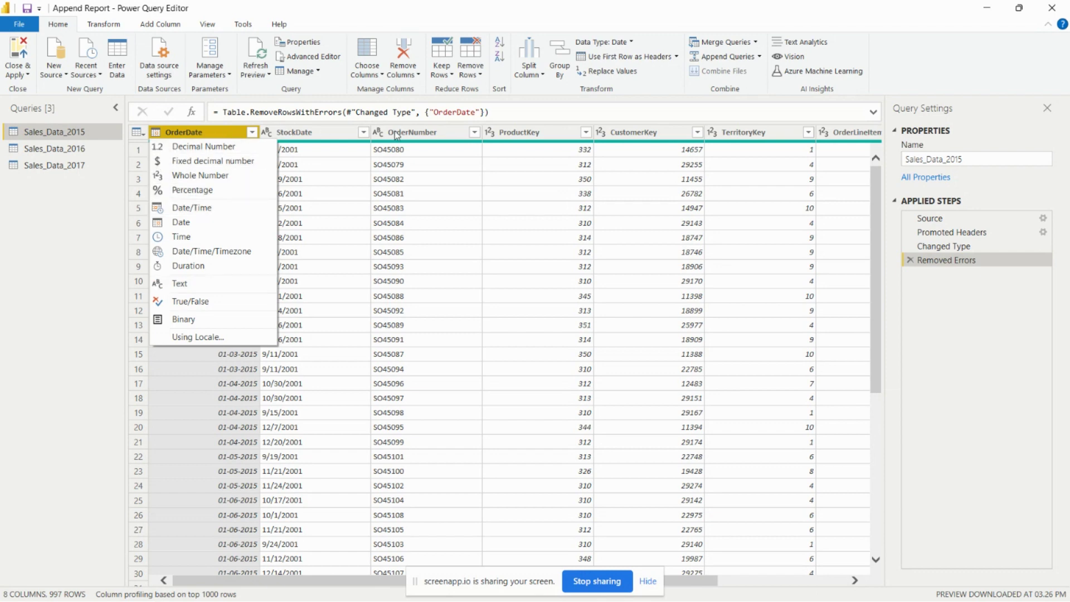
left_click(20, 163)
left_click(28, 148)
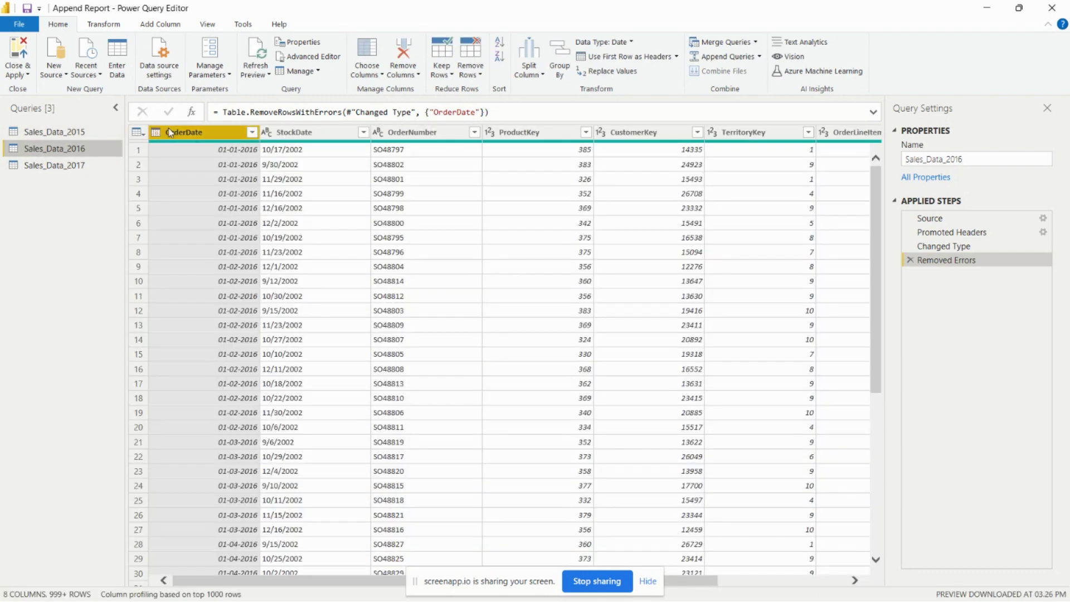
left_click(53, 165)
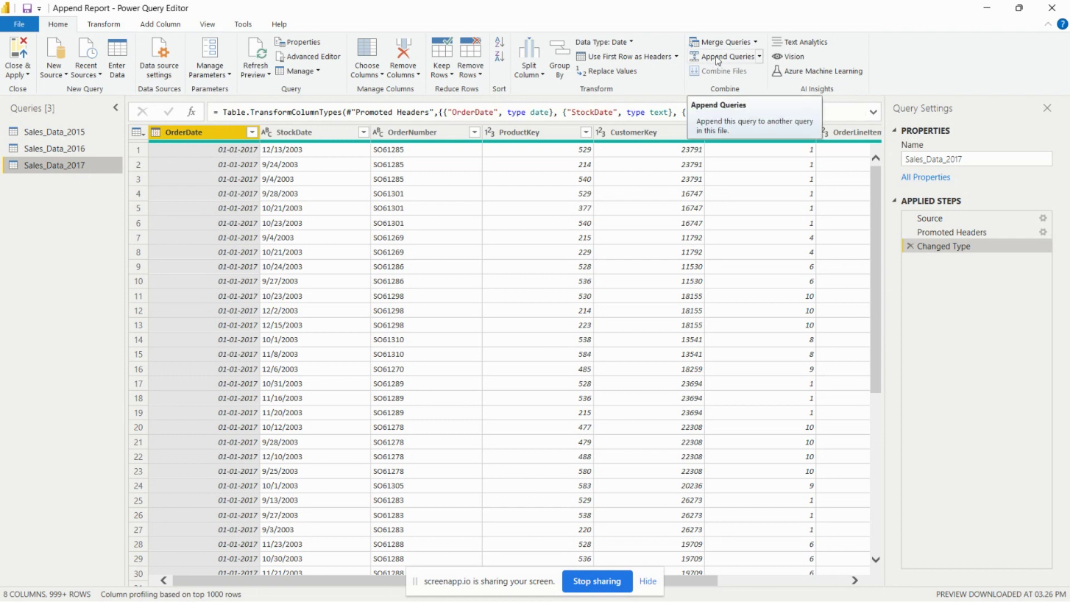
left_click(759, 57)
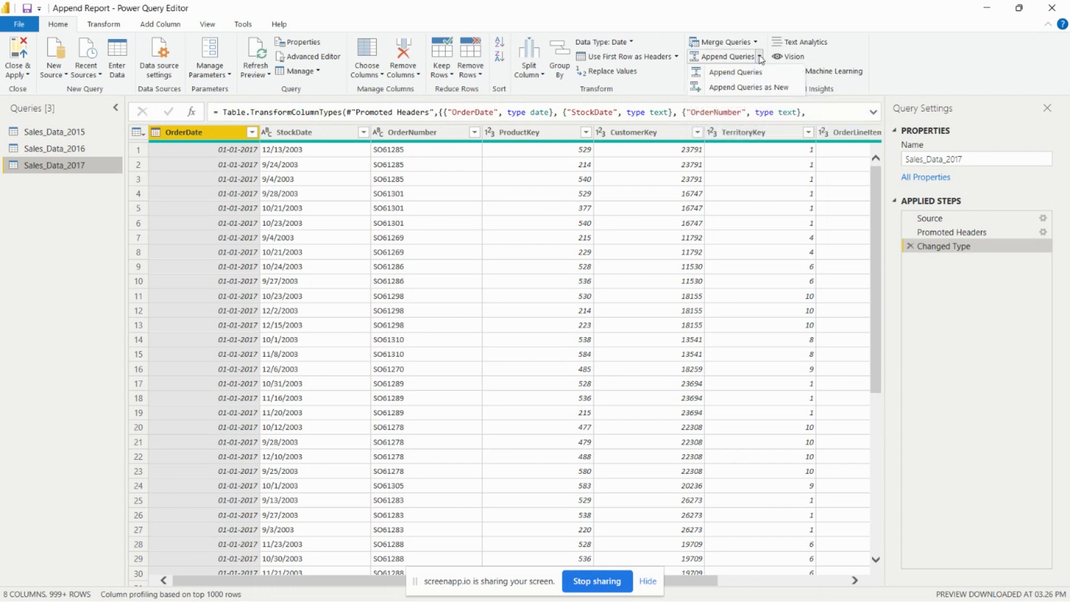
- Choose Append Queries as New to combine the sales rows into a new table
left_click(734, 89)
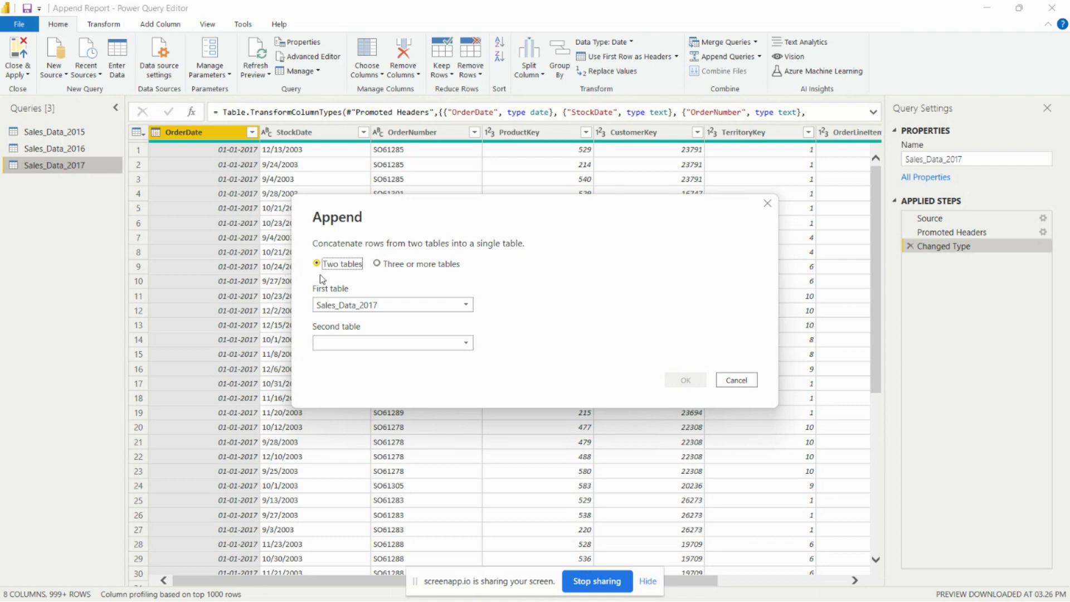
- Append Sales_Data_2015 and Sales_Data_2016 to Sales_Data_2017 using the three-or-more-tables option
left_click(377, 265)
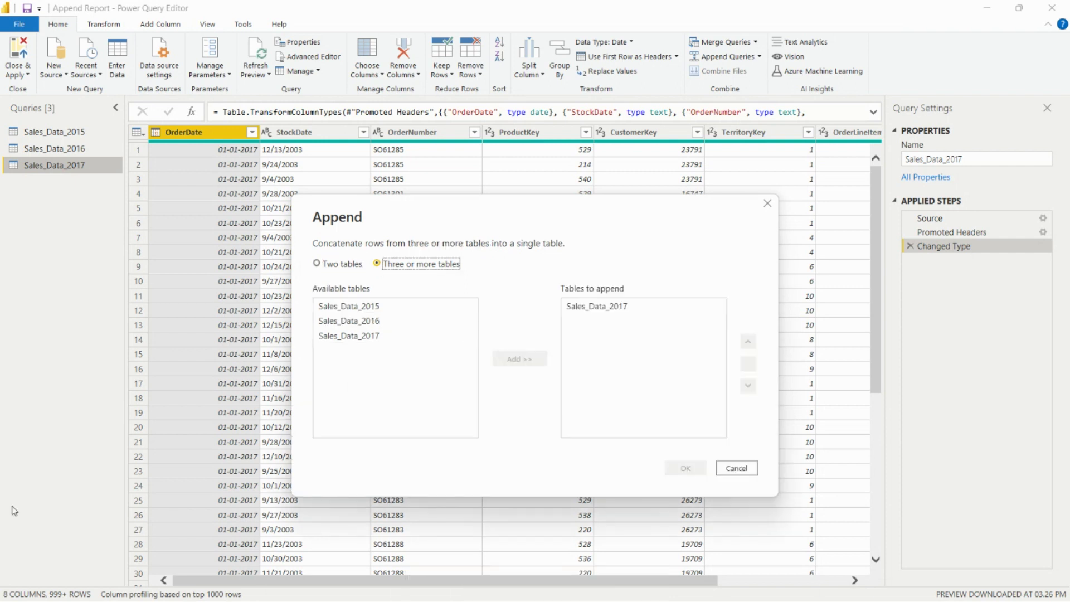
left_click(359, 310)
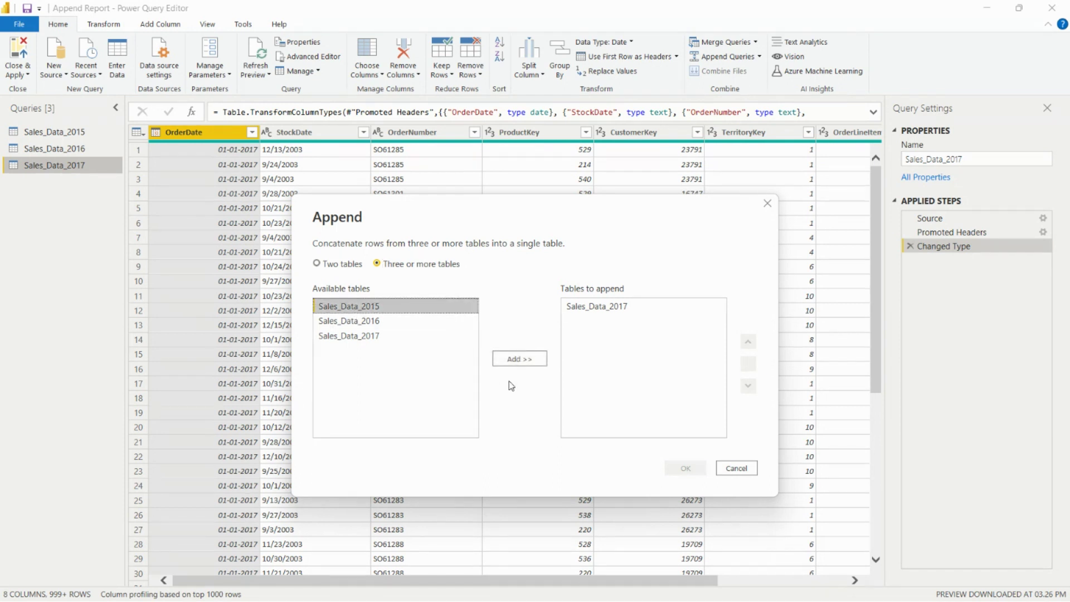
left_click(526, 362)
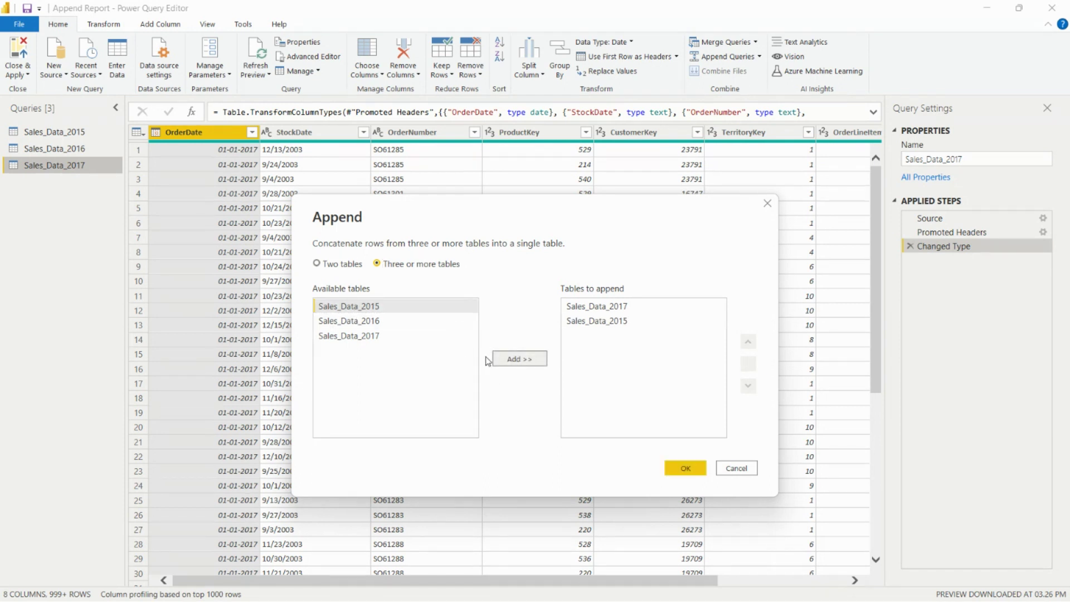
left_click(372, 321)
left_click(524, 360)
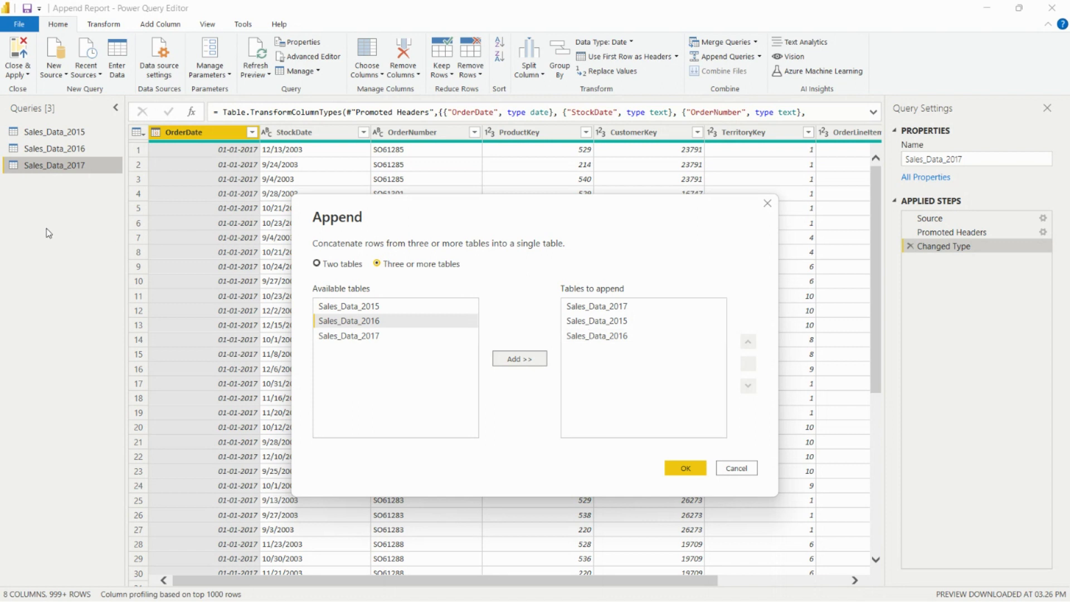
left_click(685, 469)
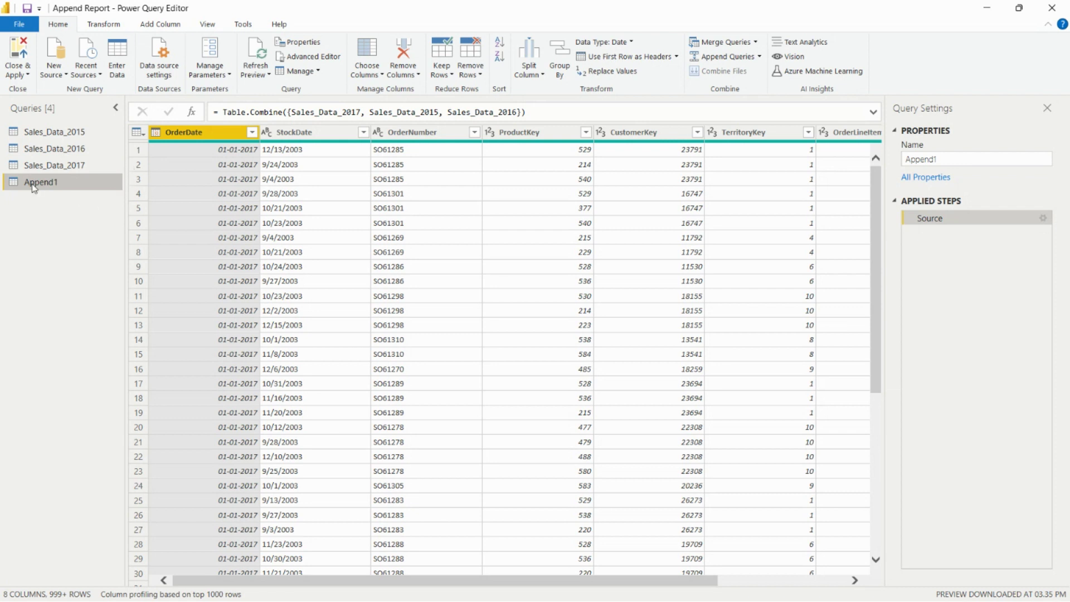
- Rename the Append1 query to 'Sales_Data_15,16,17' and load it with Close & Apply
double_click(84, 182)
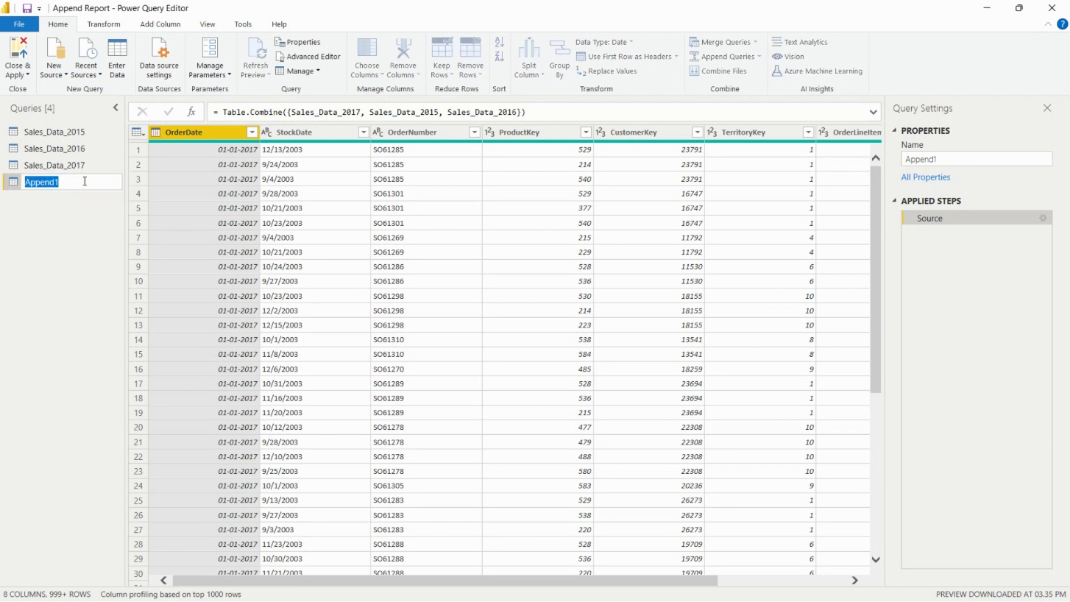
type("Sales_Data_15,16")
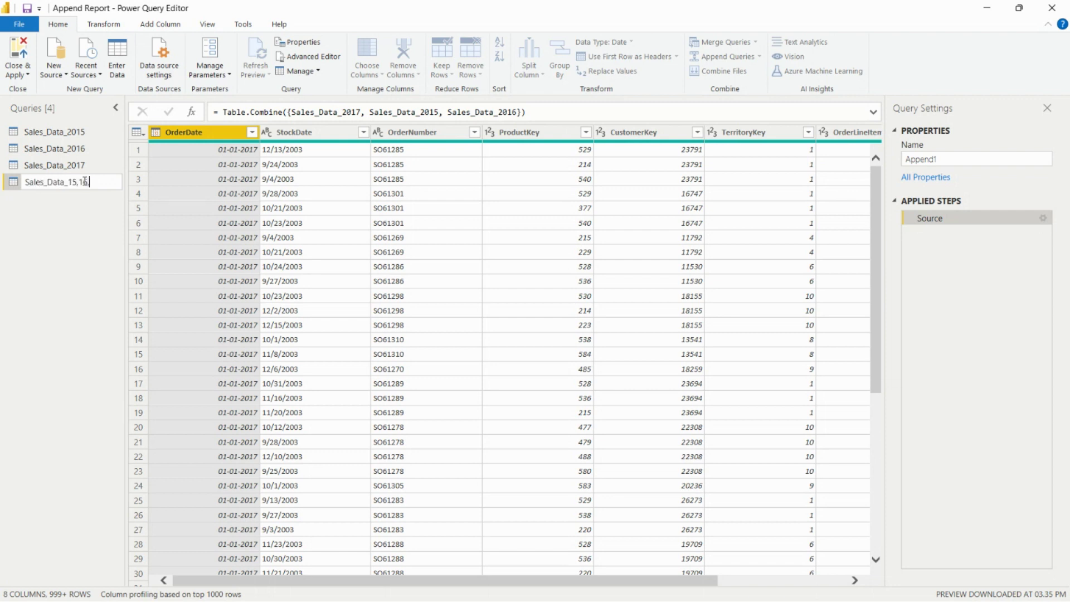
type(",17")
key("Return")
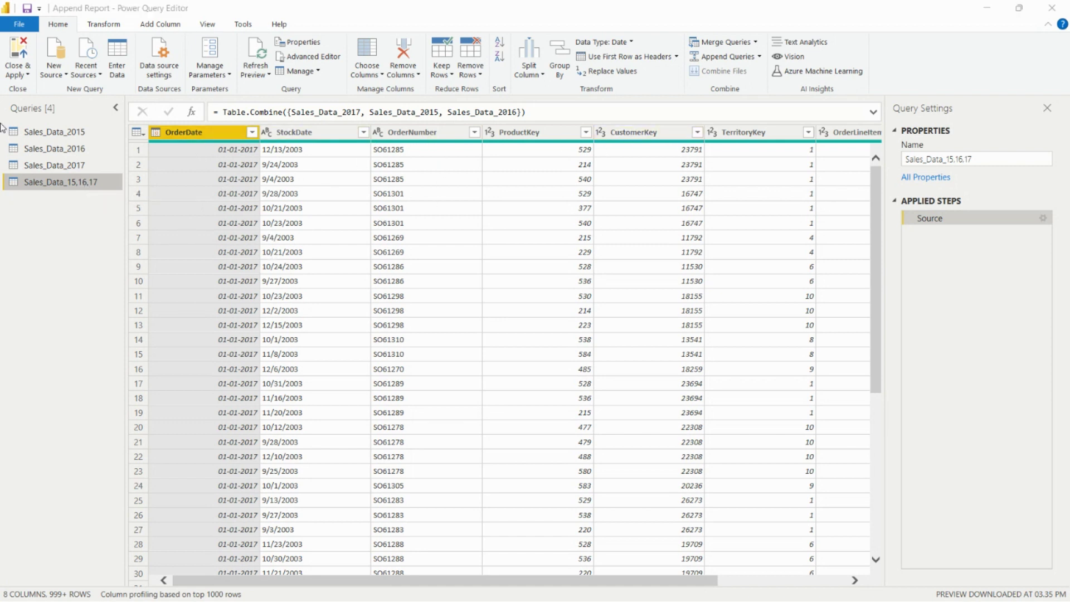
left_click(27, 76)
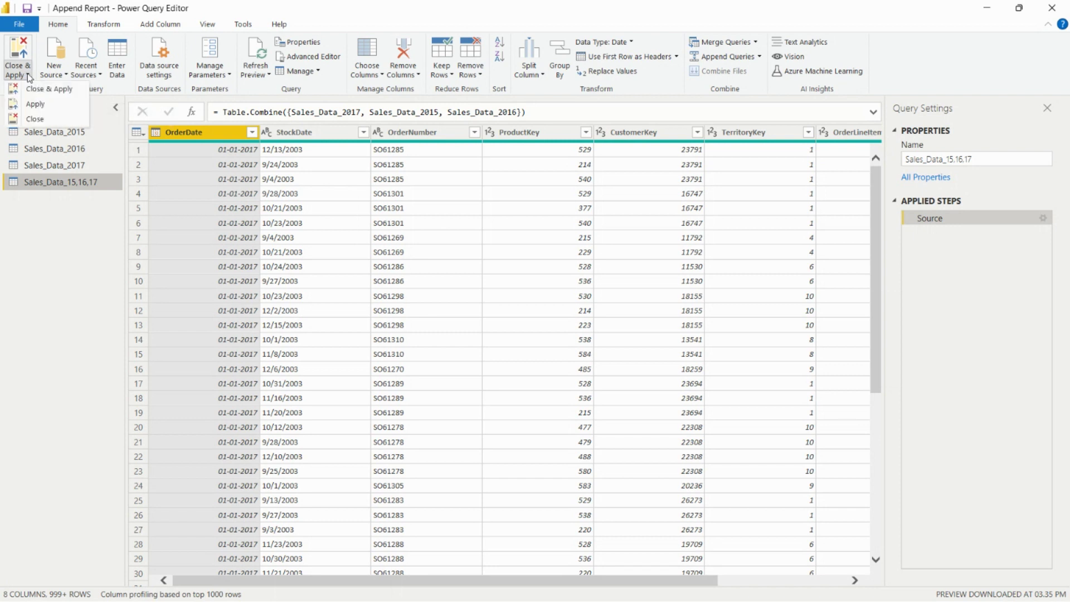
left_click(32, 90)
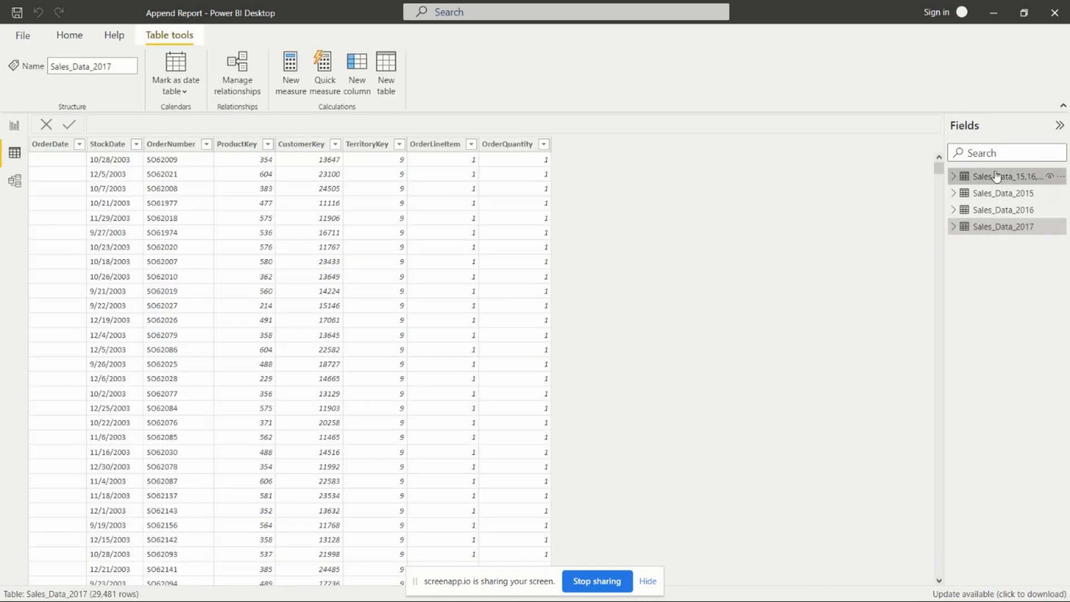
- Inspect the combined Sales_Data_15,16,17 rows and their OrderDate values in Data view
left_click(981, 176)
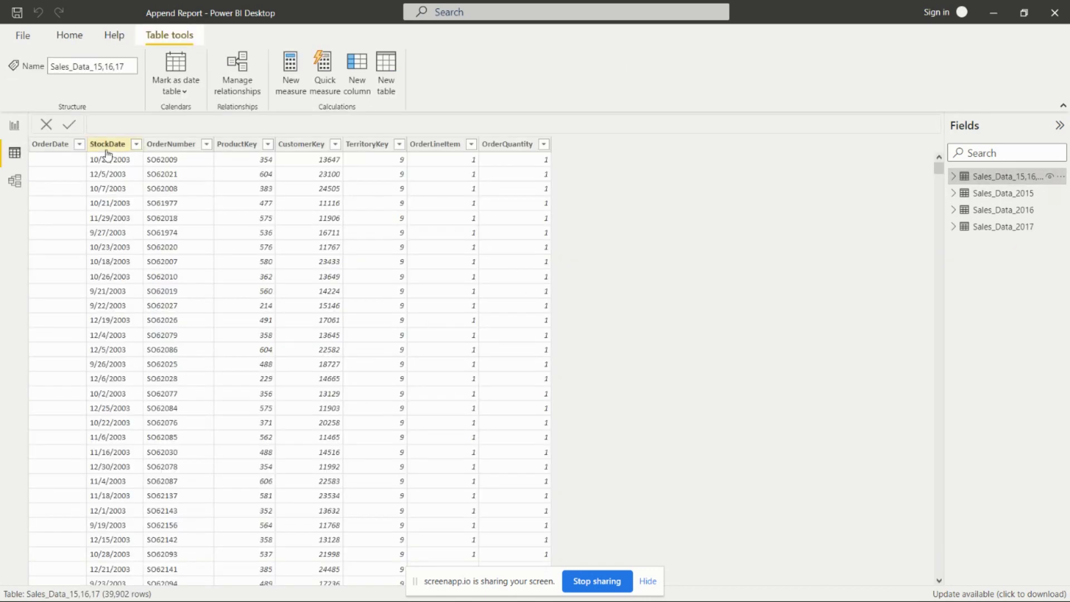
left_click(79, 143)
scroll(197, 416, "down", 10)
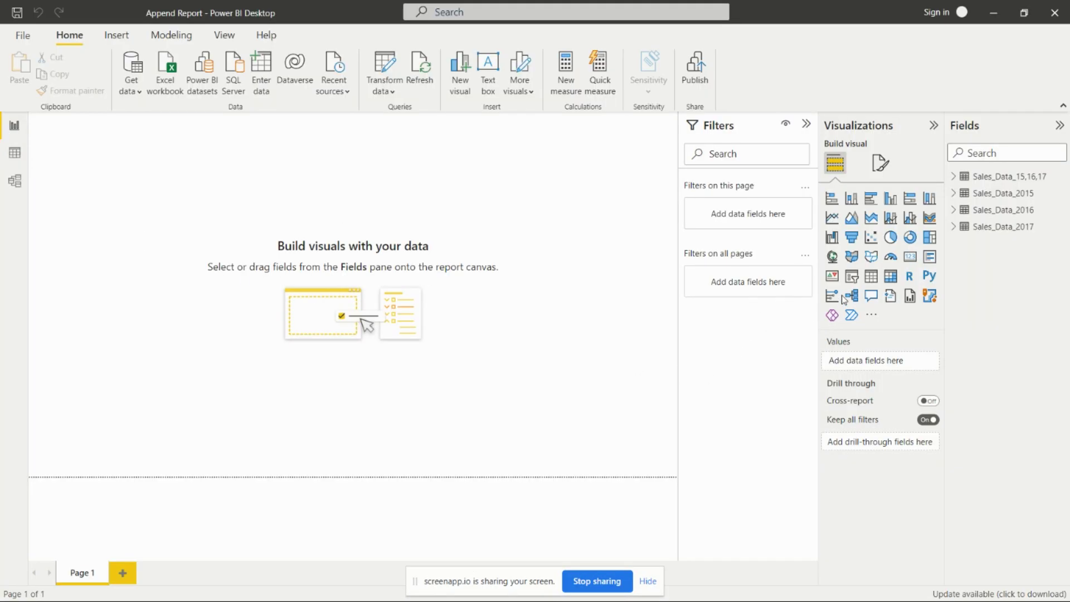
- Add an enlarged table visual listing Sales_Data_15,16,17 OrderDate years, then select 2016
left_click(878, 280)
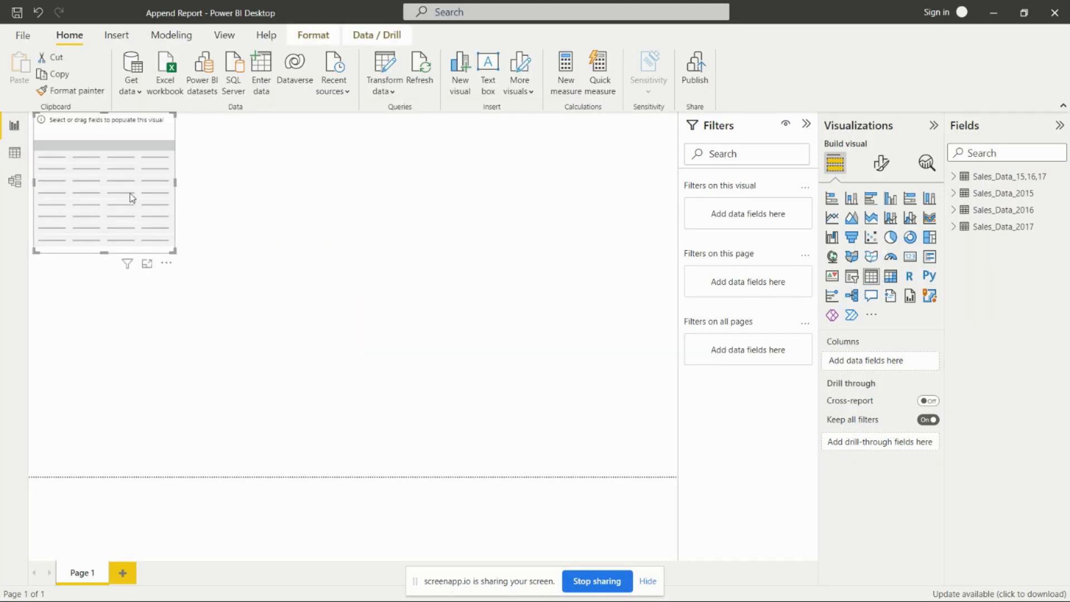
left_click_drag(131, 196, 184, 244)
left_click_drag(223, 297, 507, 380)
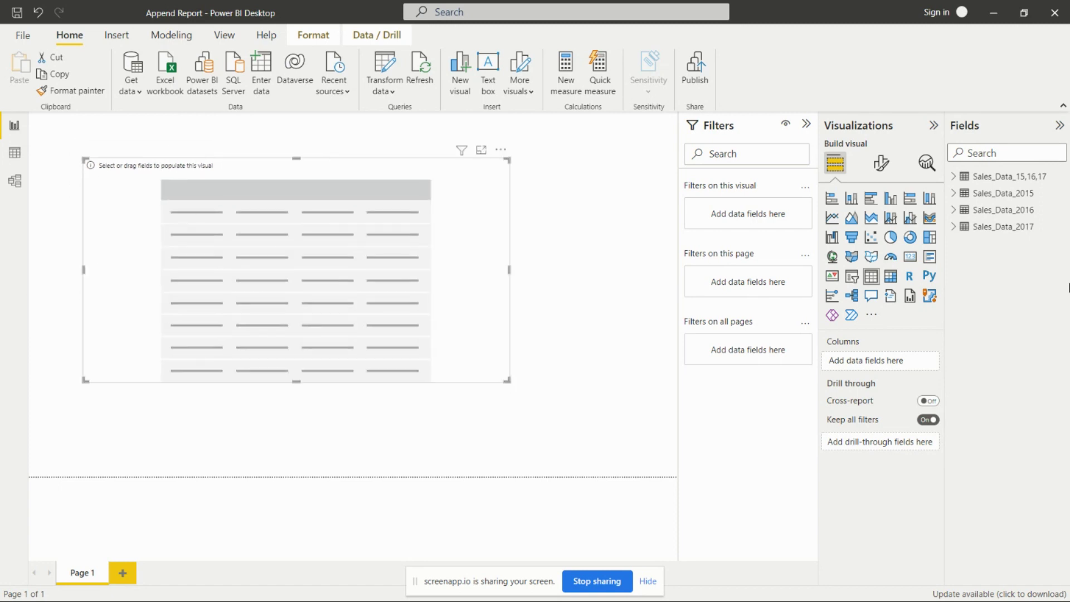
left_click(953, 177)
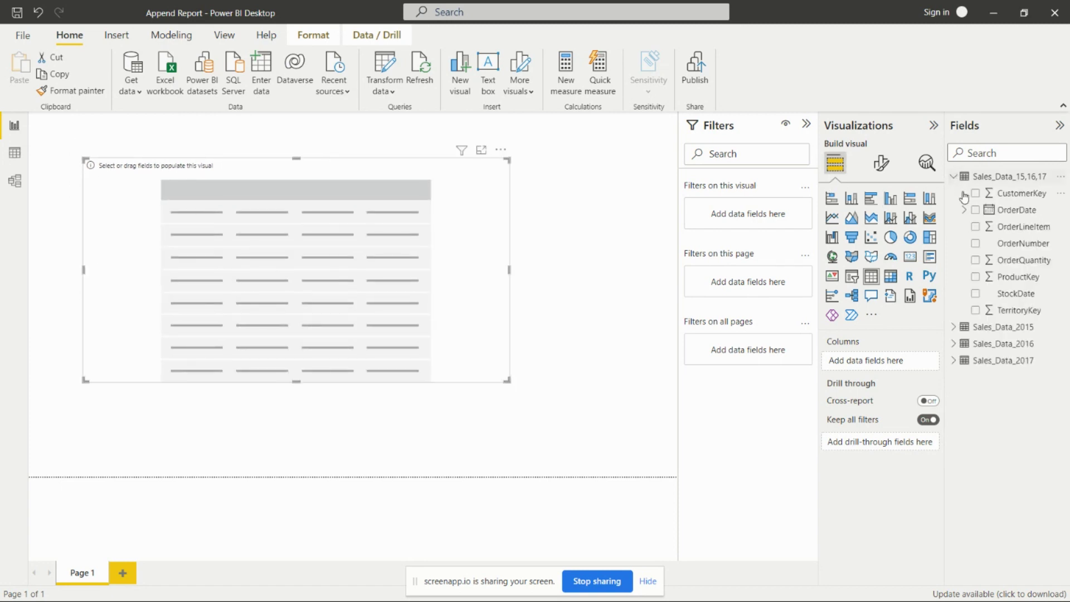
left_click(963, 209)
left_click(986, 227)
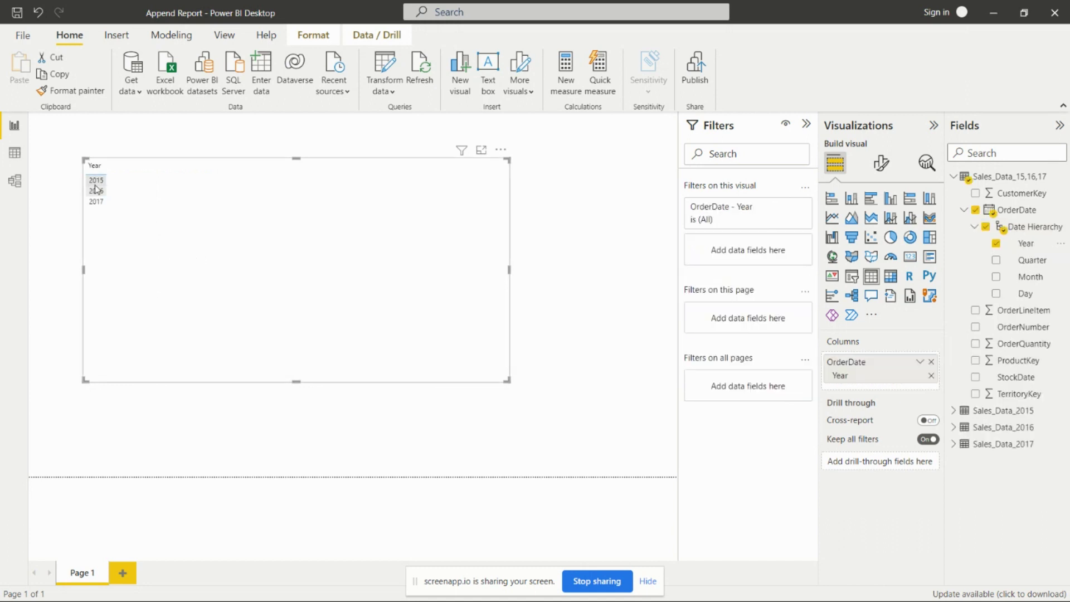
left_click(96, 190)
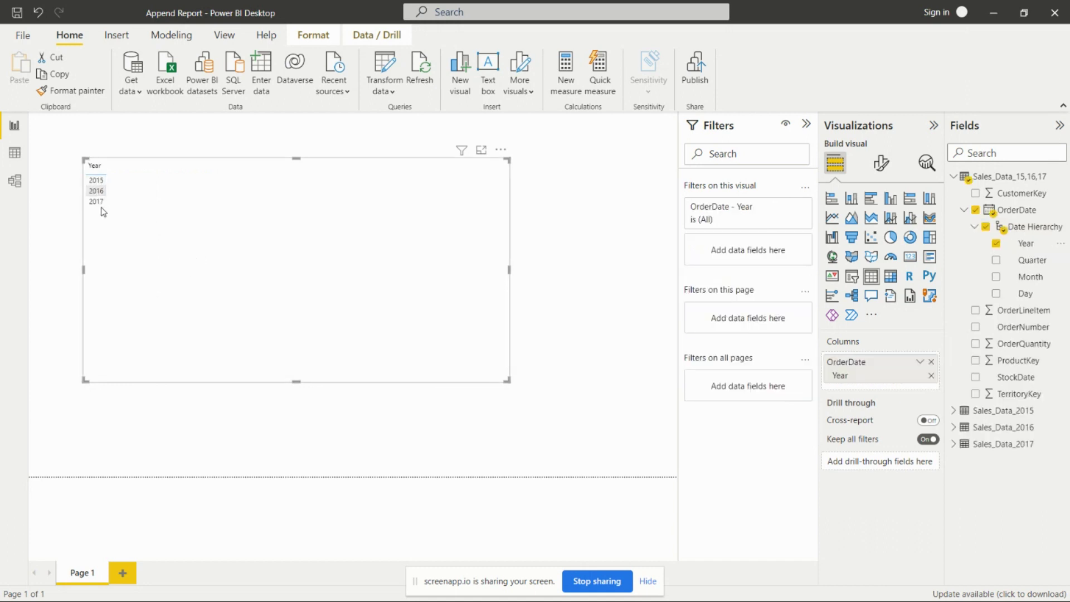